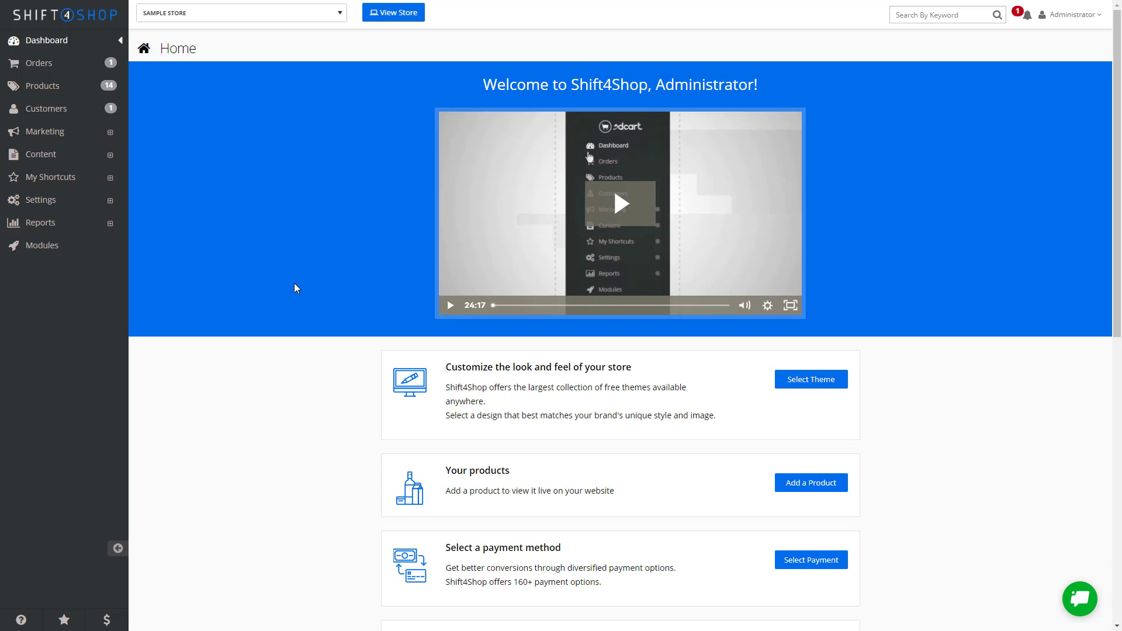
Step: Open the Import Categories sample file from the Product List's Export / Import page
click(94, 96)
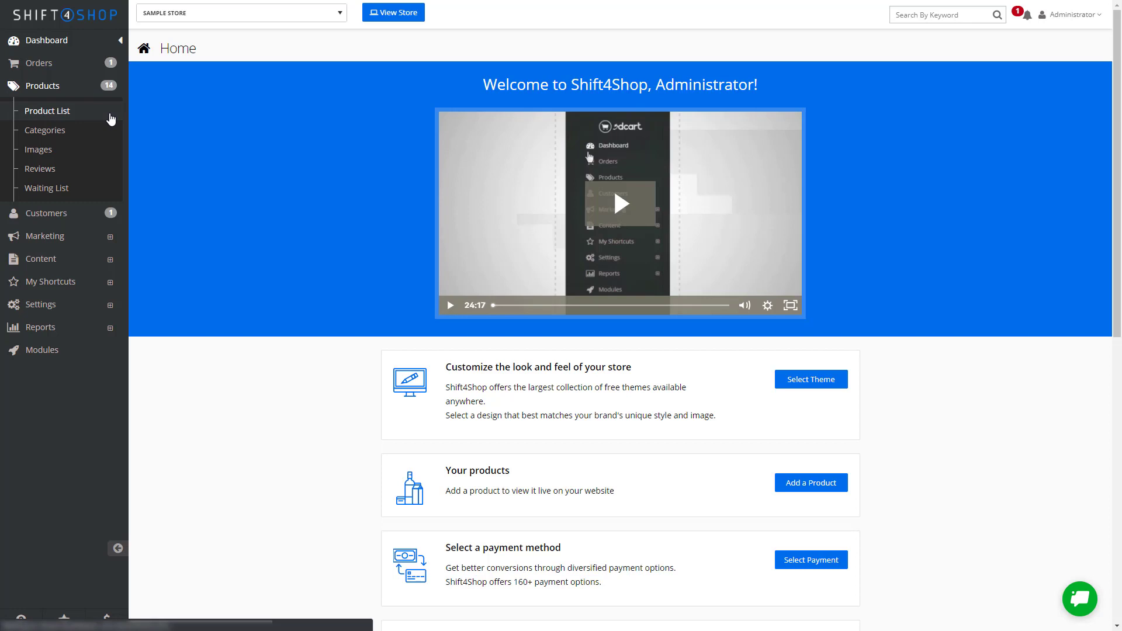
click(111, 119)
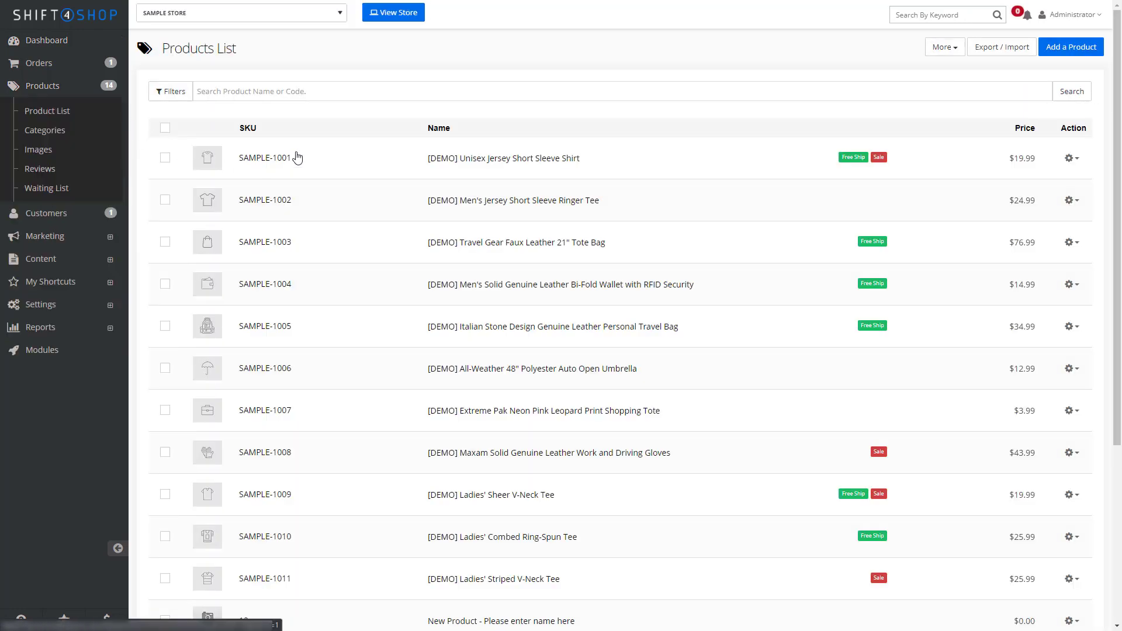
click(1017, 54)
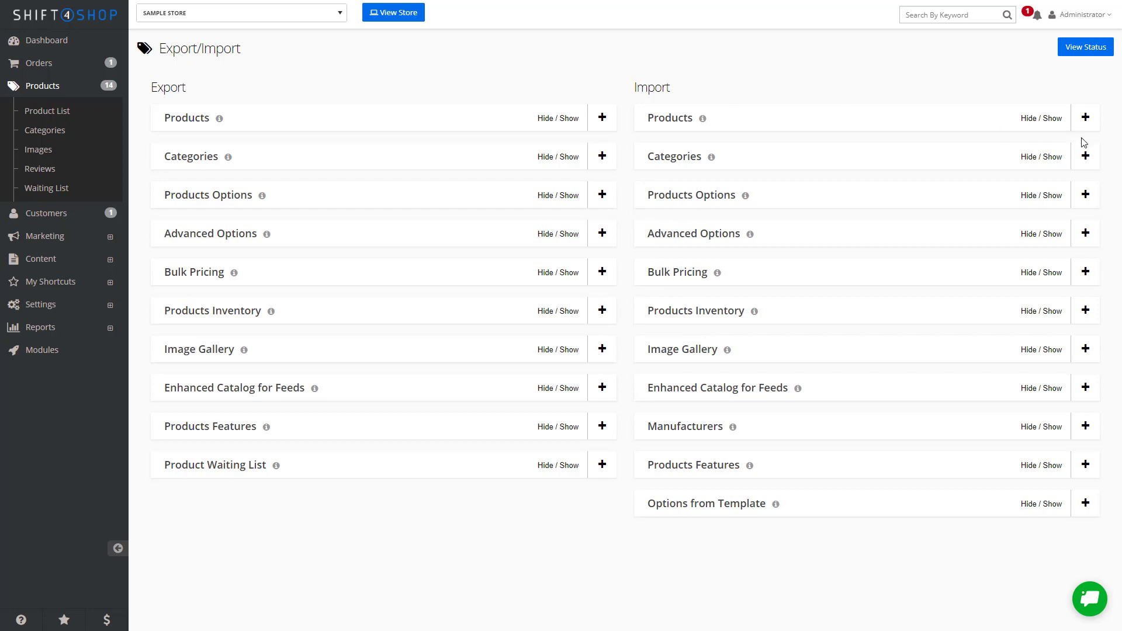
click(1086, 159)
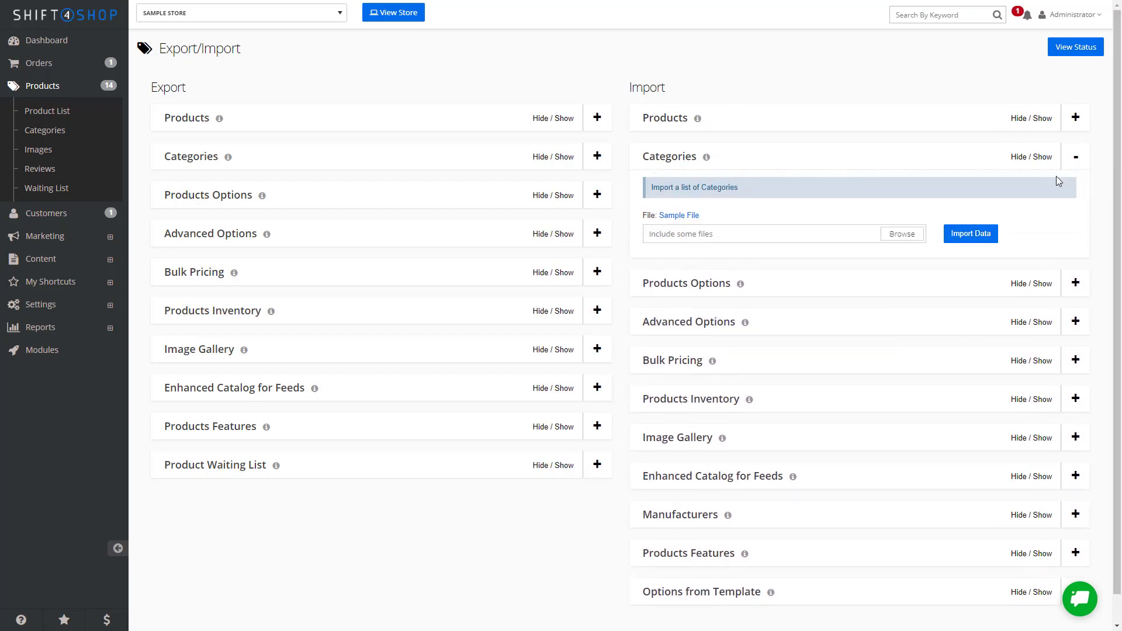
click(690, 216)
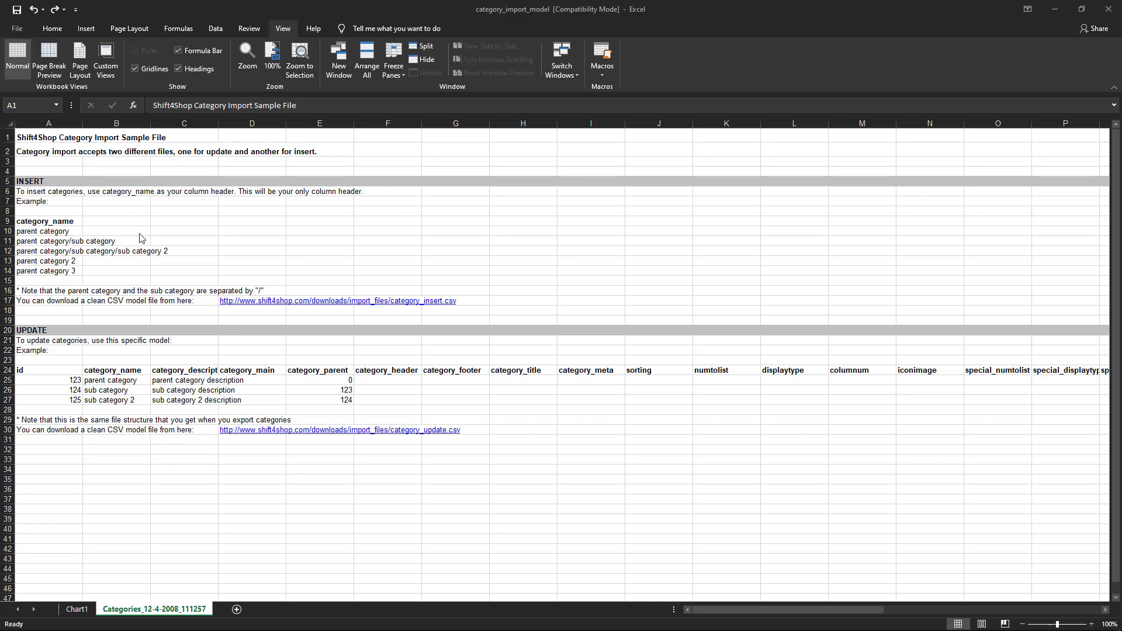
Step: Open category_insert.csv and enter Shoes in A2 (and Jewelry below it)
click(251, 303)
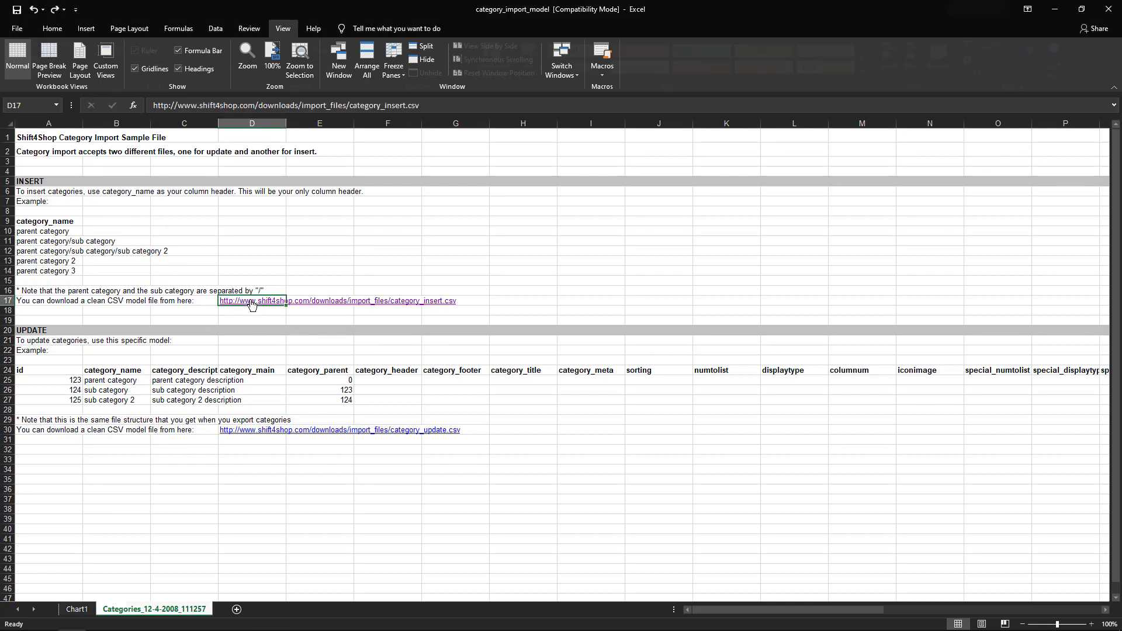
click(39, 148)
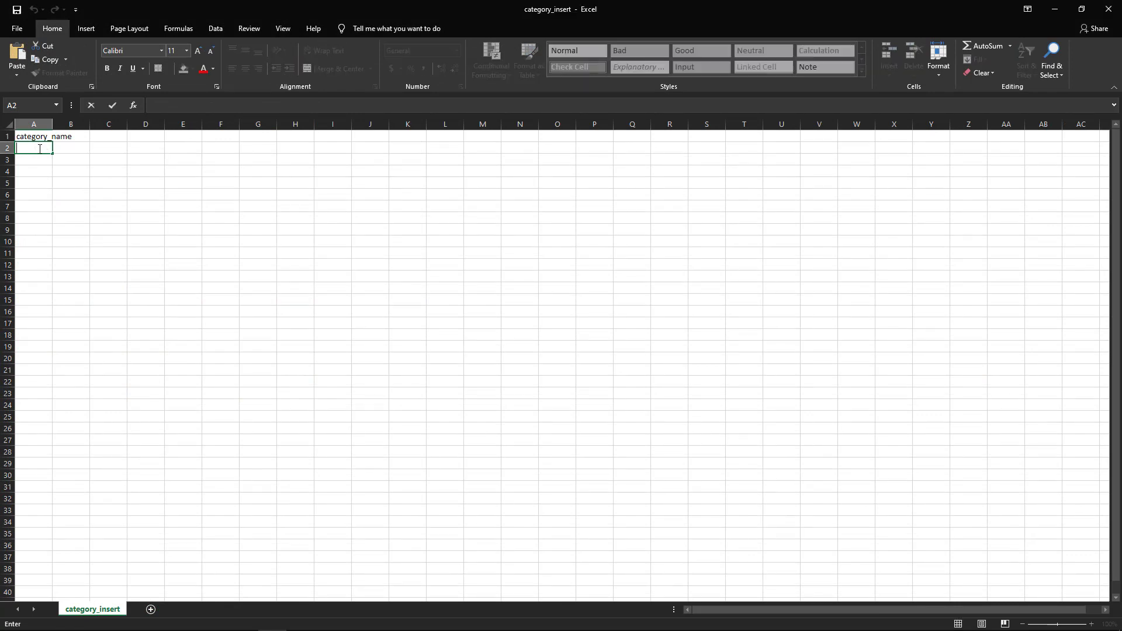
text(Shoes)
key(ctrl+Return)
key(Down)
text(Jewel)
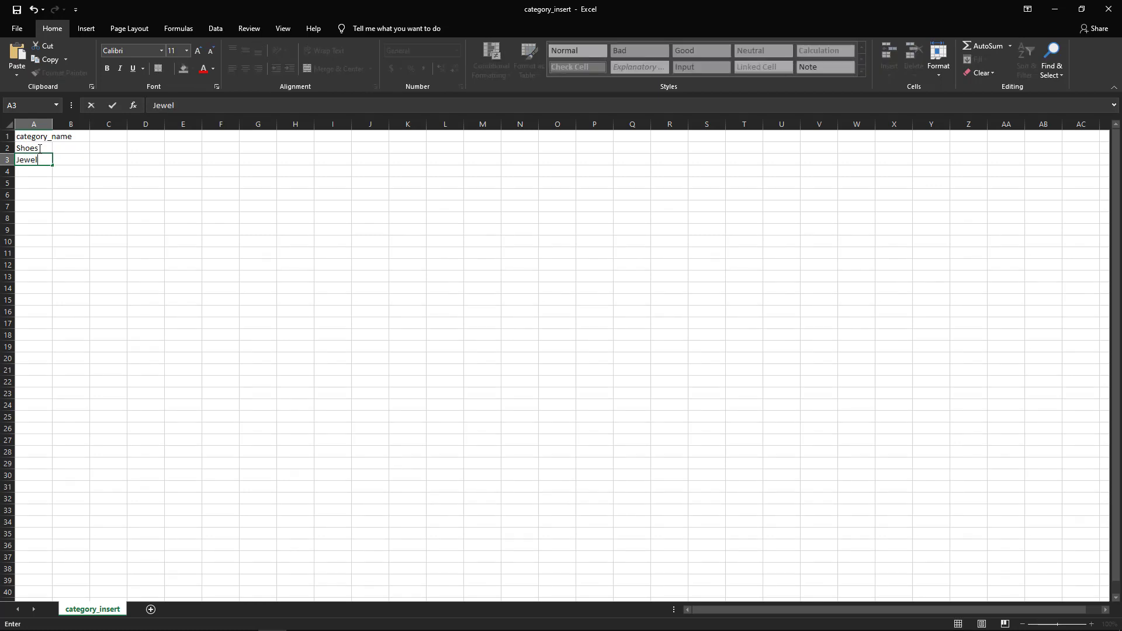
text(ry)
key(Return)
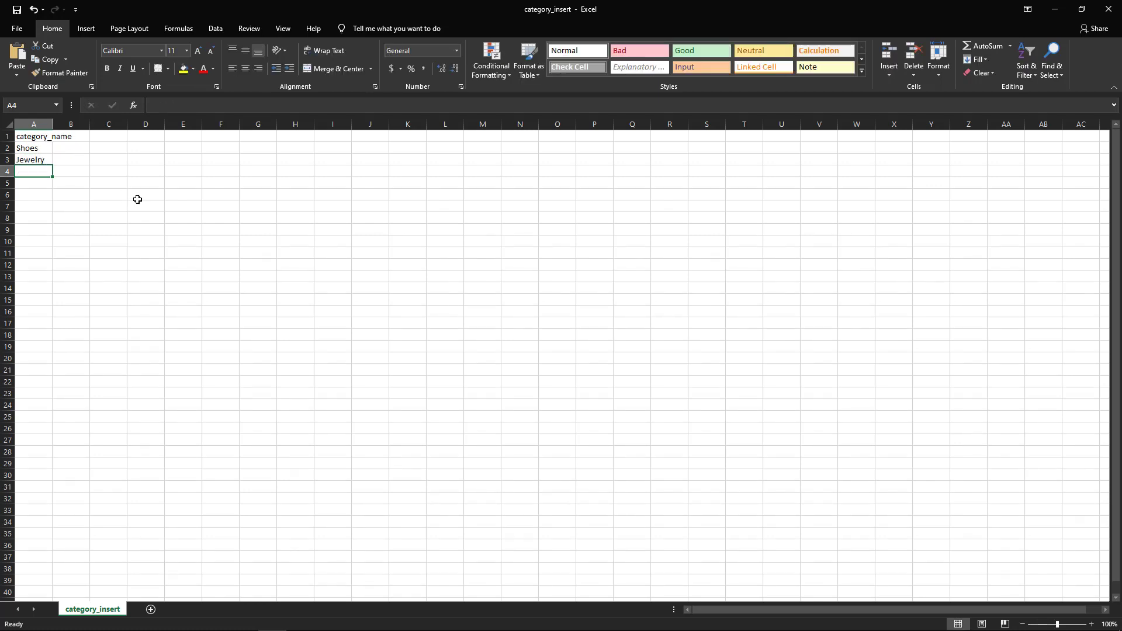
Step: Replace Jewelry with Shoes/Men, add Shoes/Women in A4, and save the file
click(32, 157)
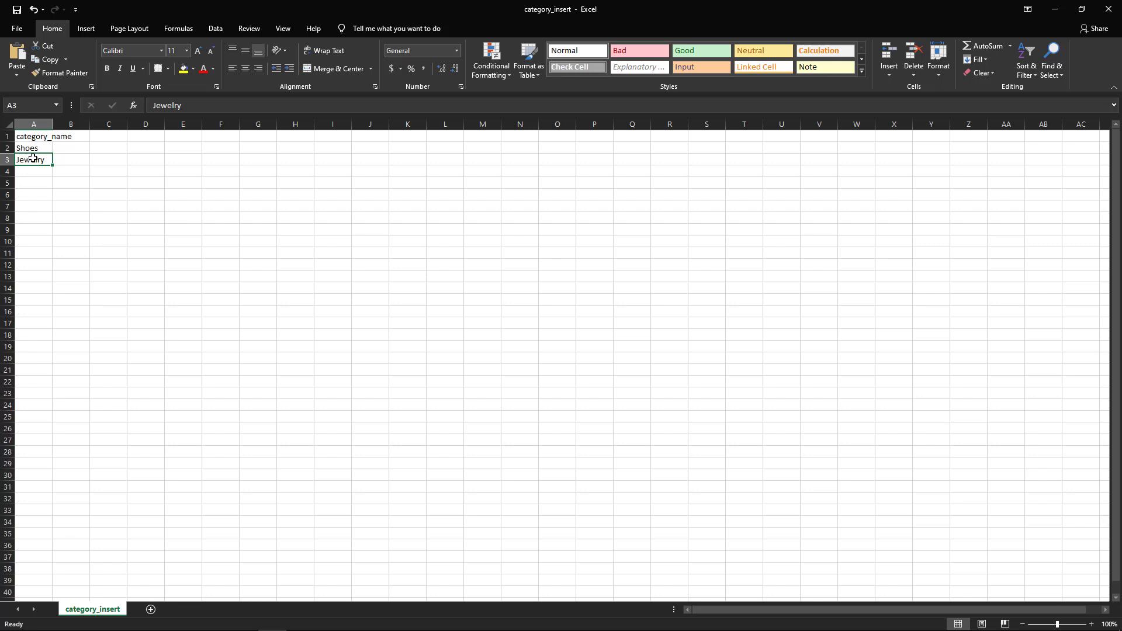
key(Delete)
text(Shoes)
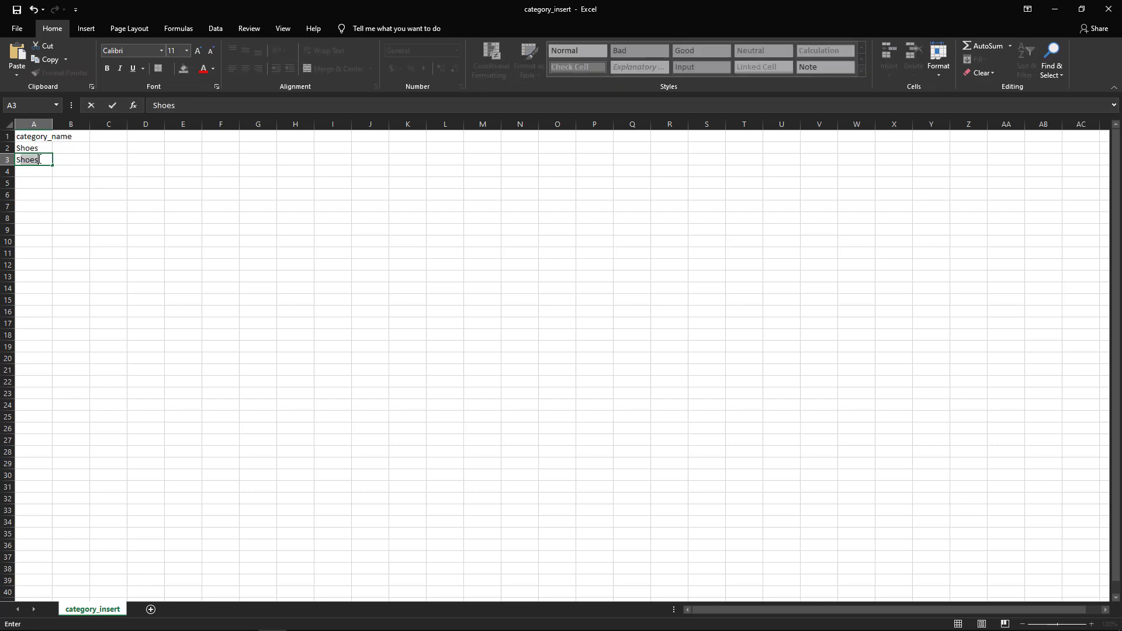
text(/Men)
click(37, 171)
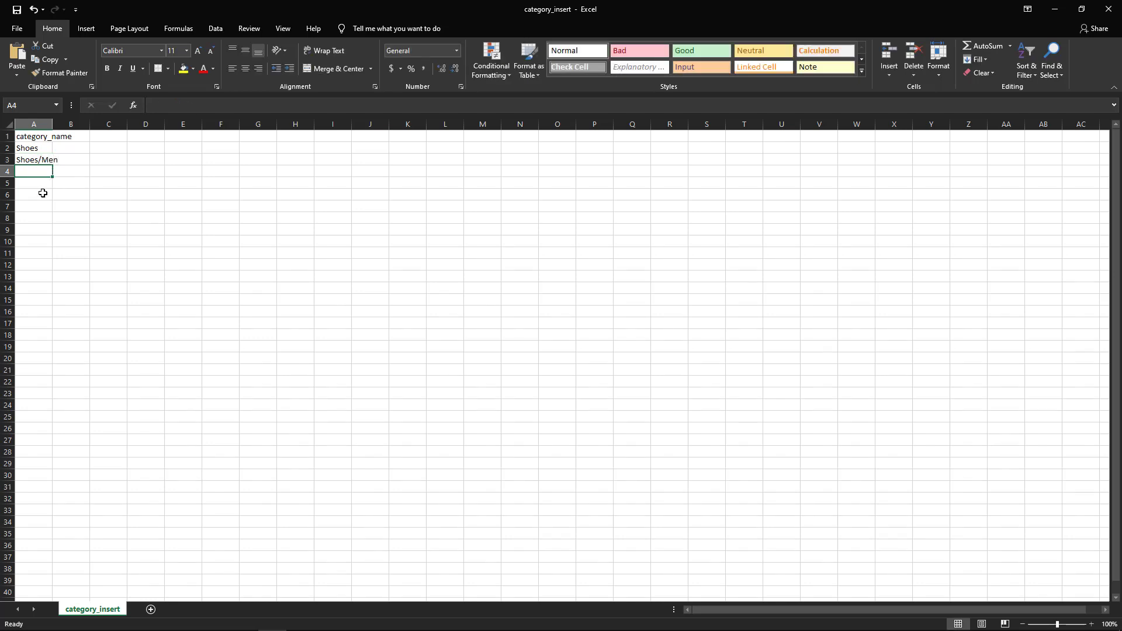
text(Shoes/)
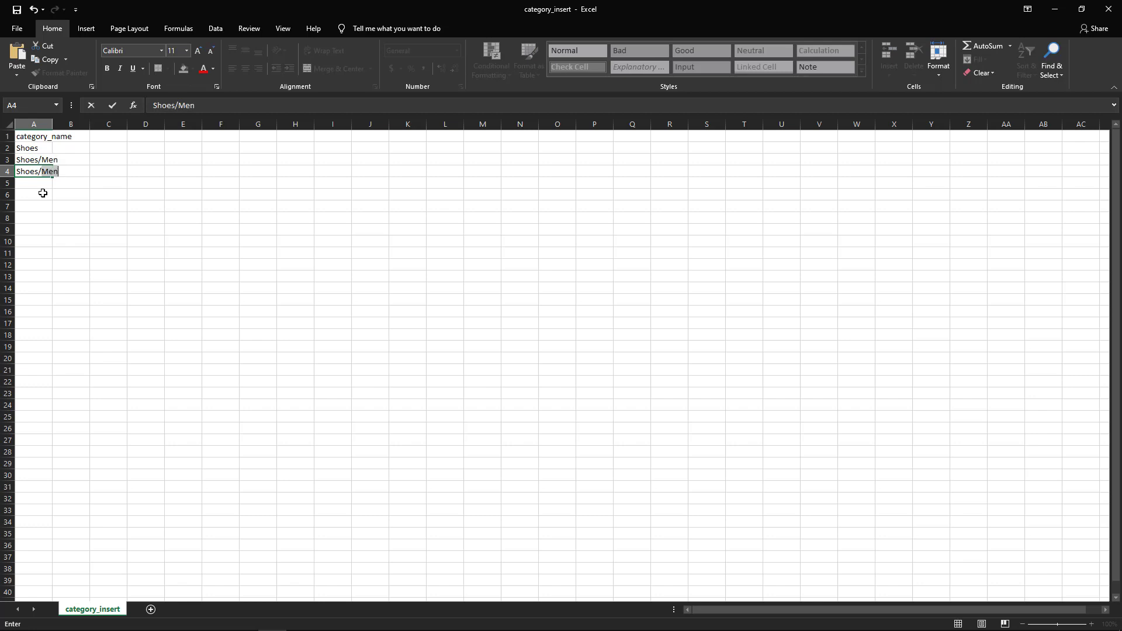
text(Women)
key(ctrl+Return)
key(Return)
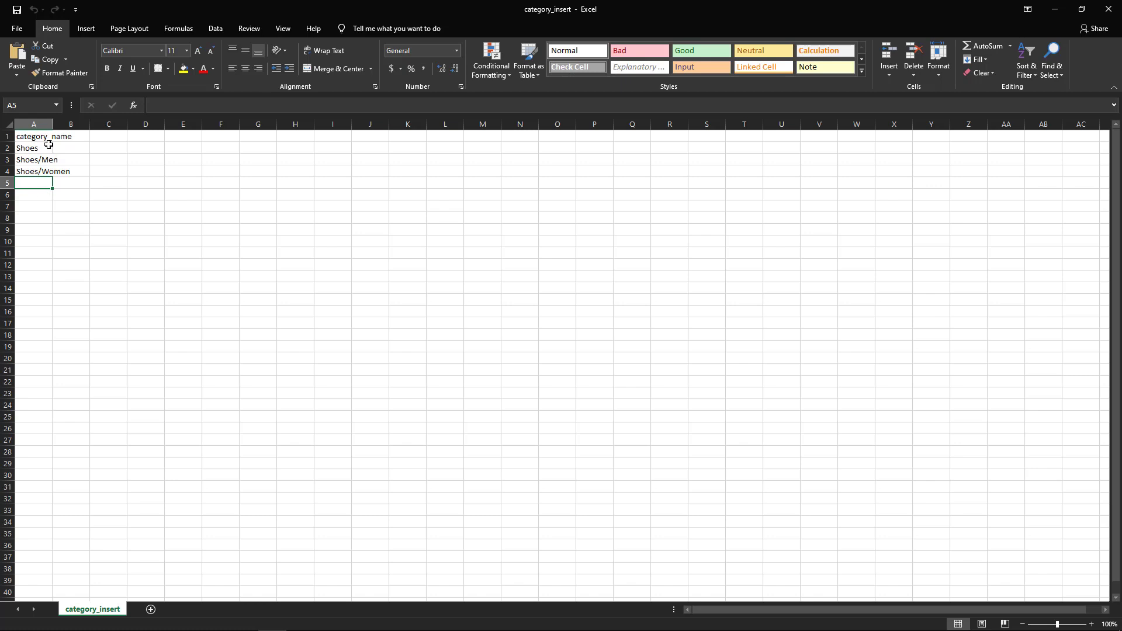
click(17, 10)
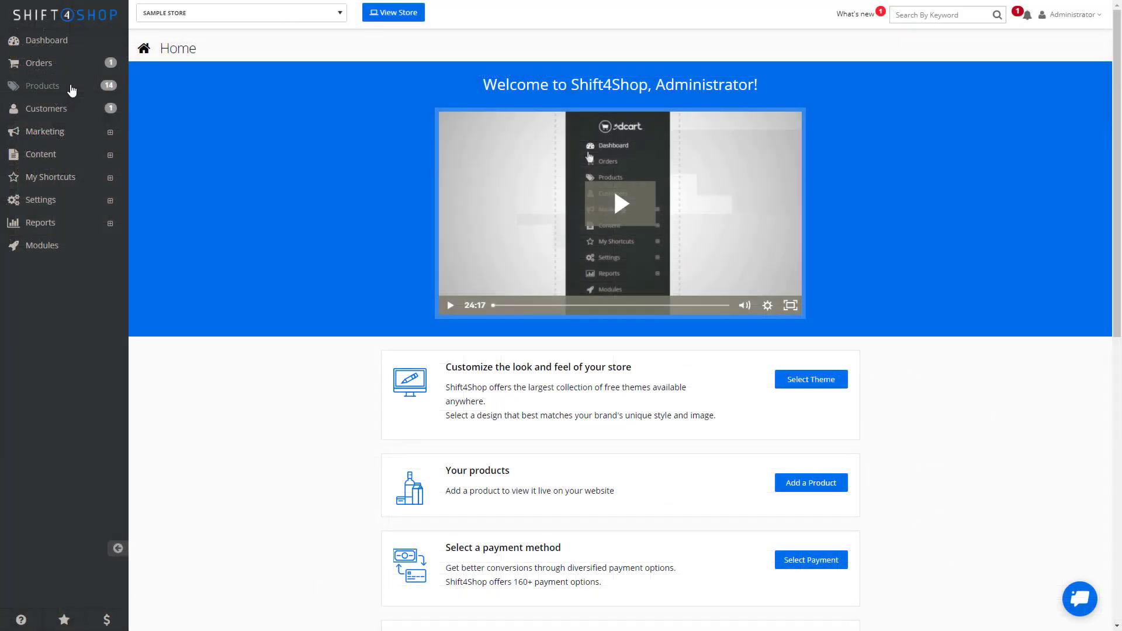
Step: Upload category_insert.csv under Import Categories on the Export / Import page and start the import
click(71, 89)
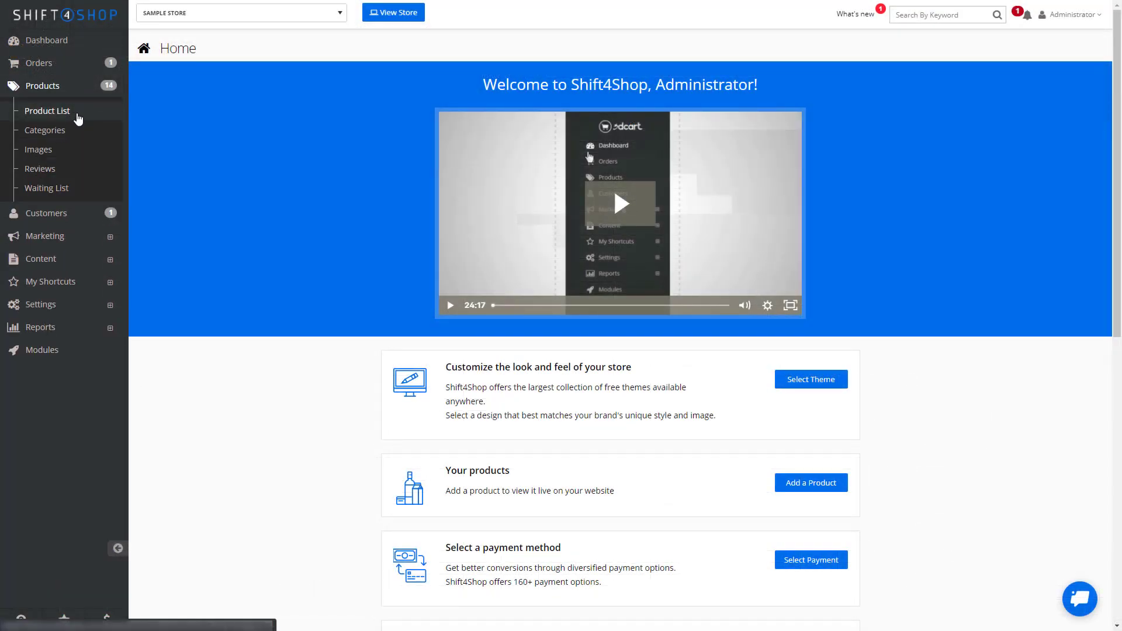
click(77, 117)
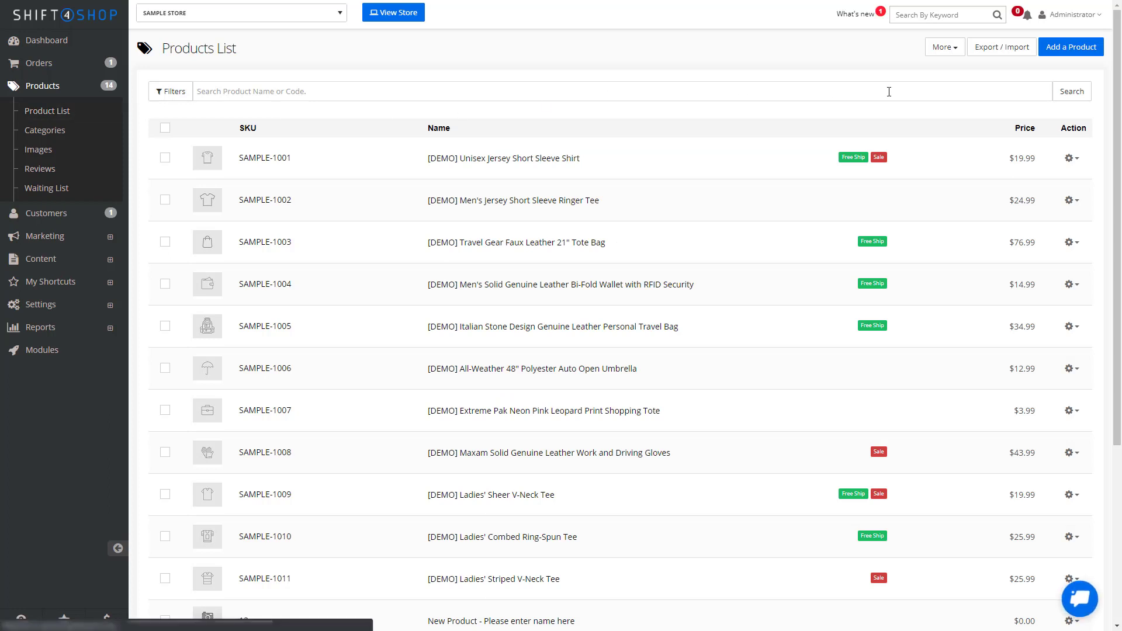
click(1003, 48)
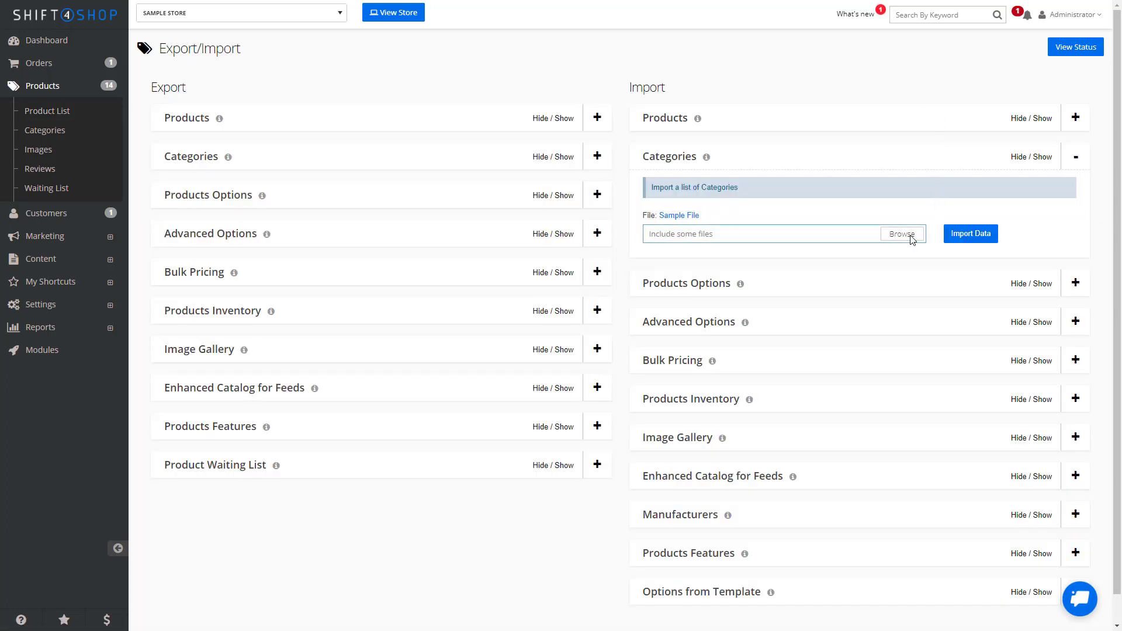
click(910, 238)
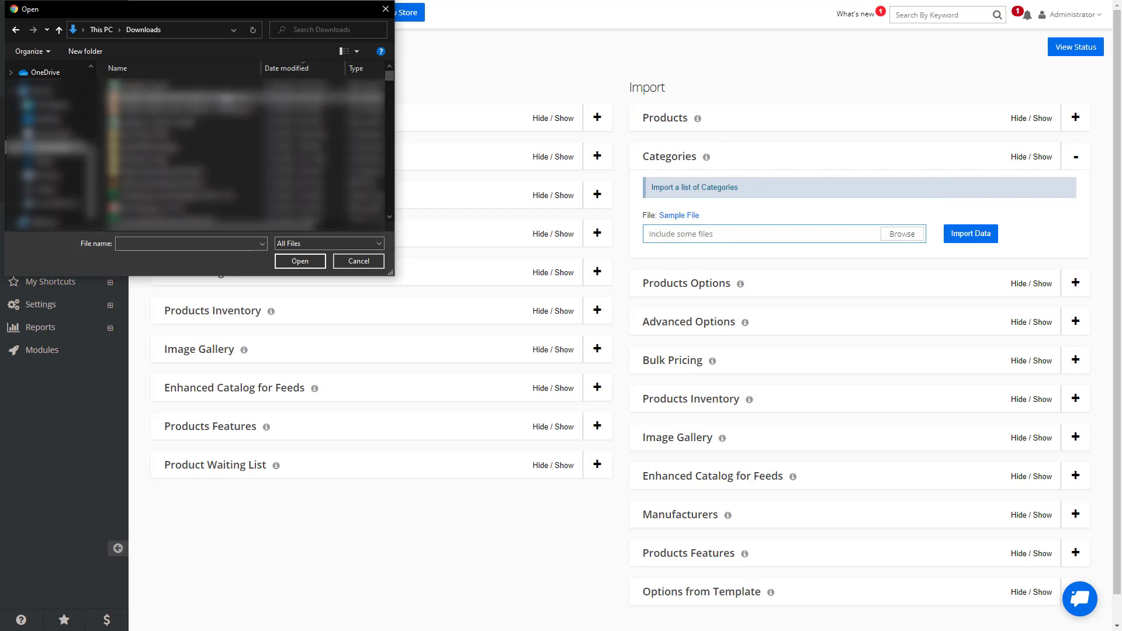
click(176, 86)
key(Return)
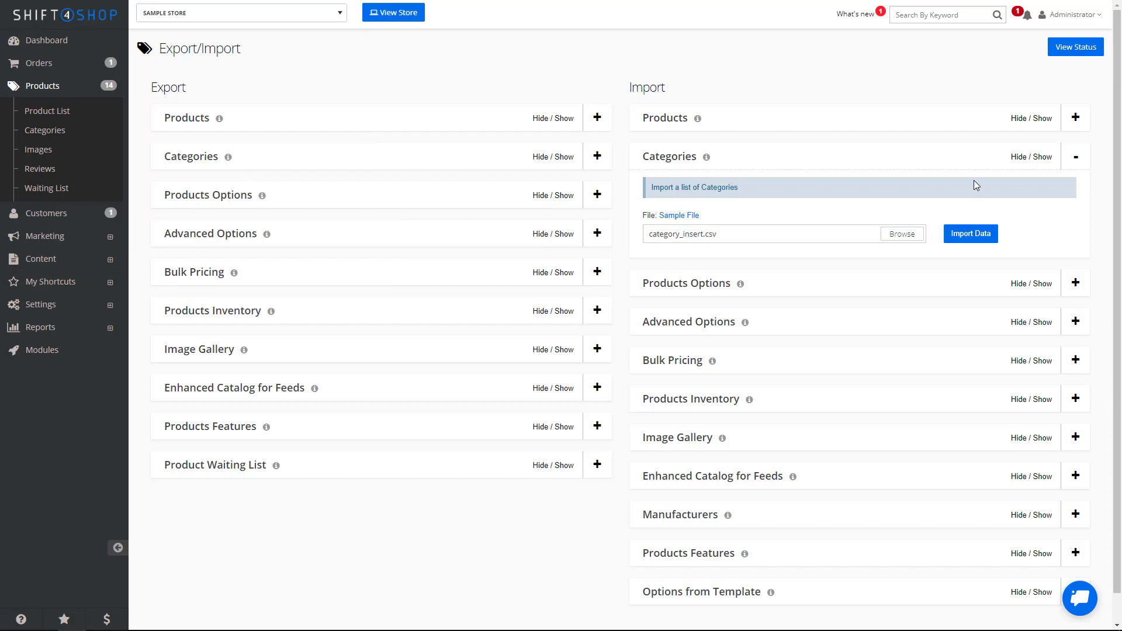
click(982, 239)
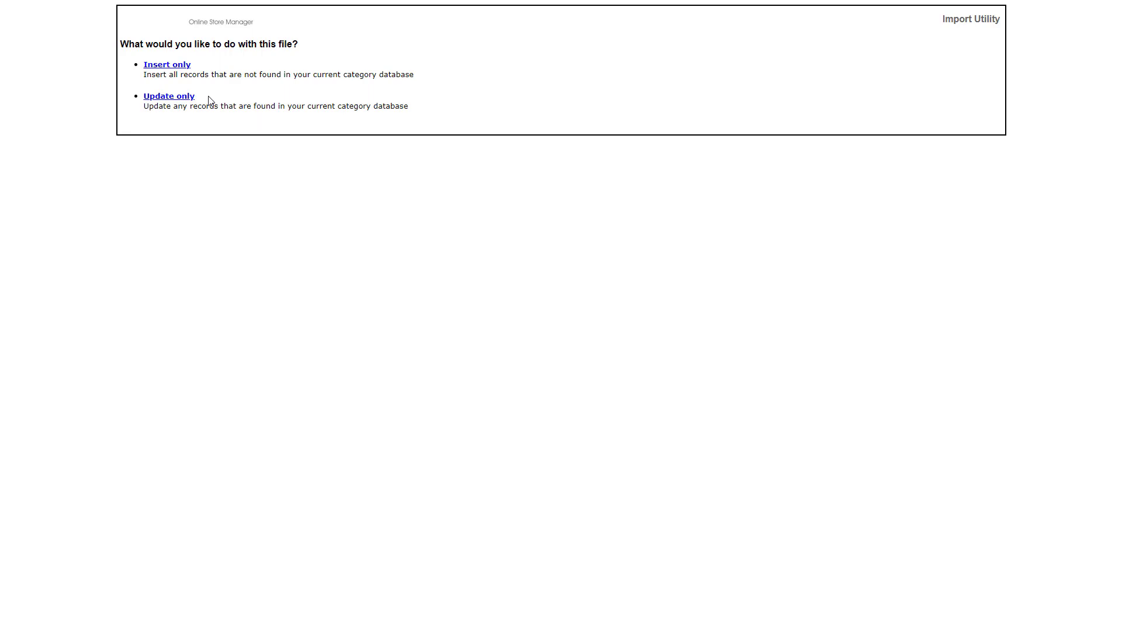
Step: Insert the file's categories as new records, then expand Shoes in Categories to see Men and Women
click(179, 66)
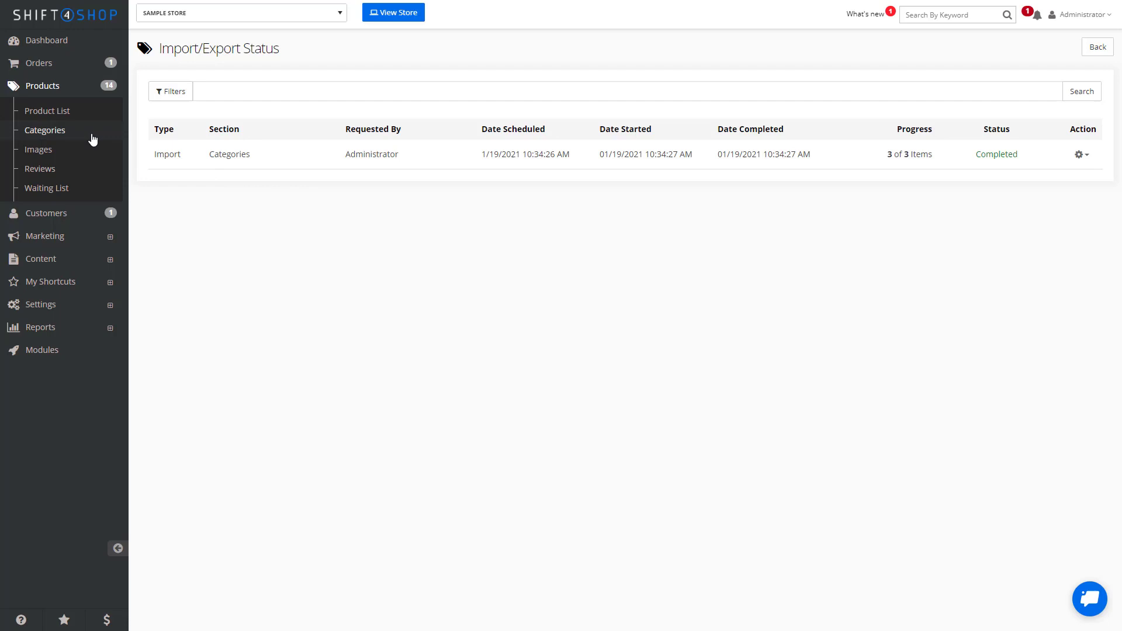
click(66, 131)
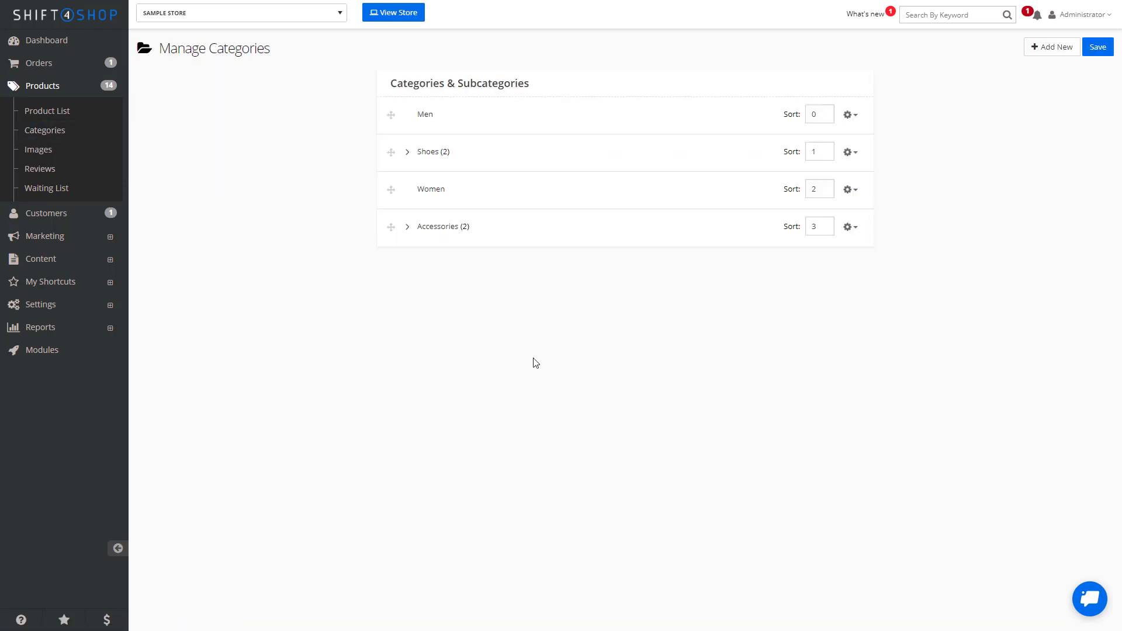
click(408, 153)
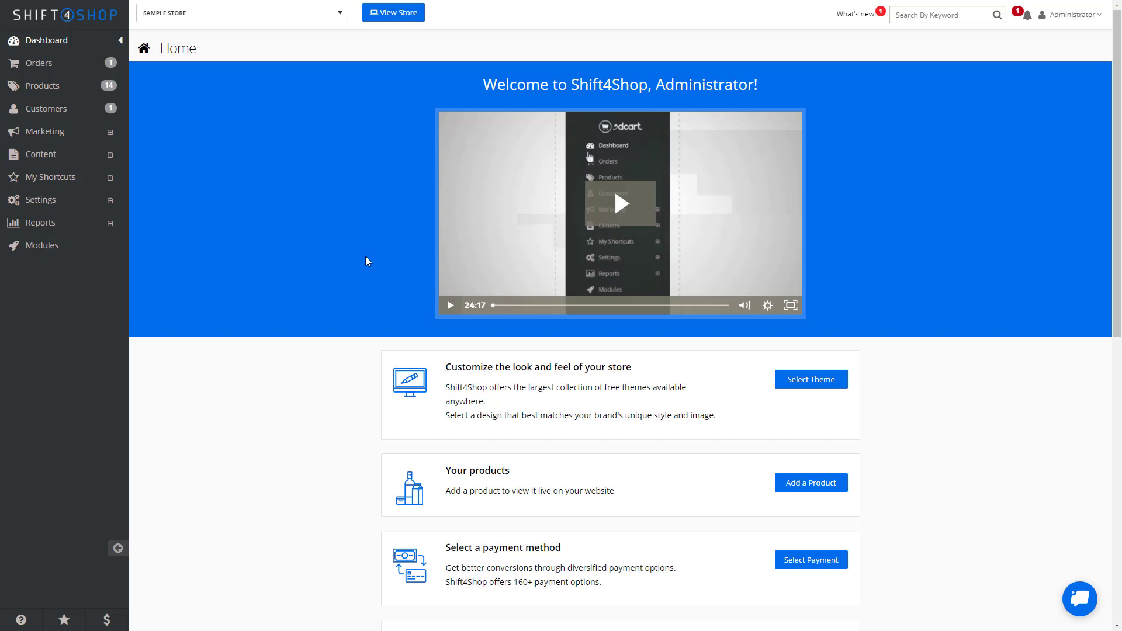
Step: Export all categories from the Export / Import page and download the finished categories CSV
click(70, 87)
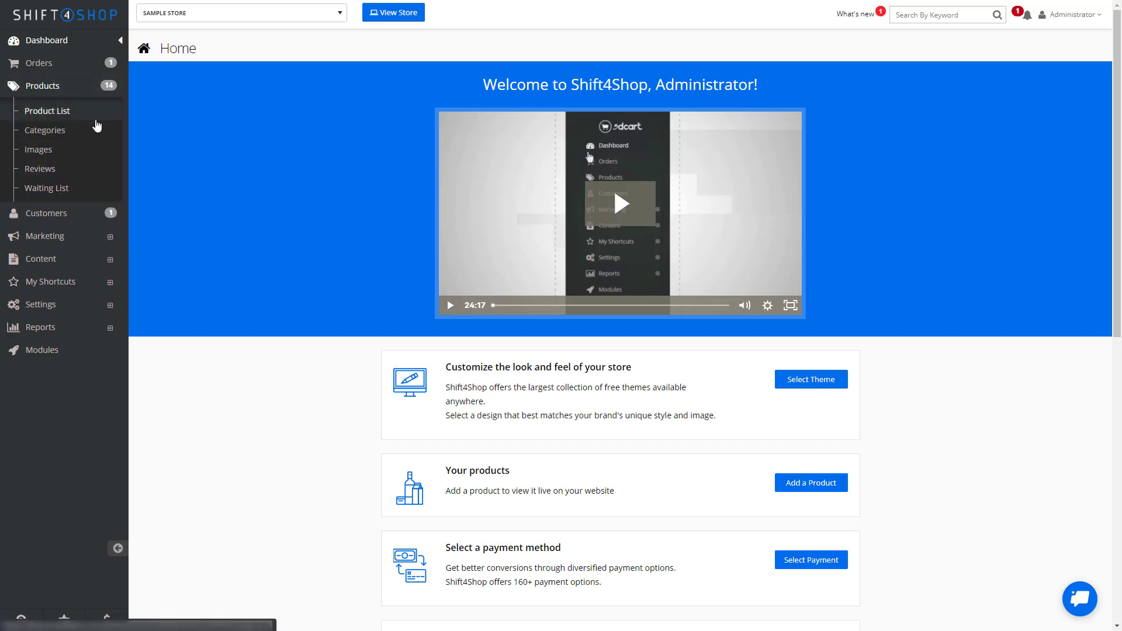
click(80, 118)
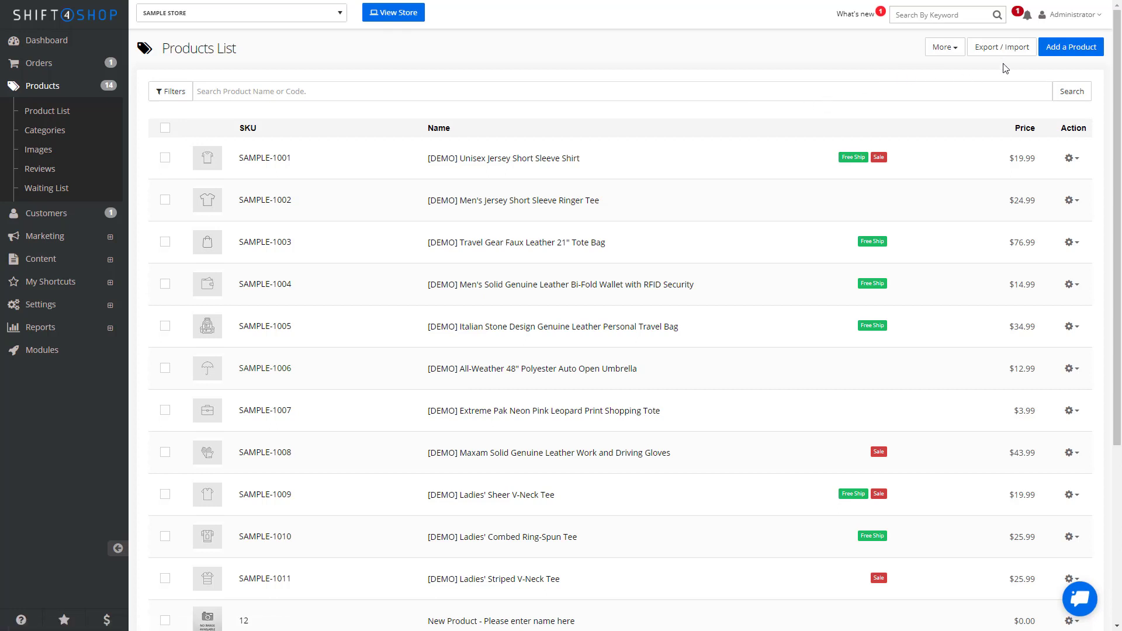
click(1005, 54)
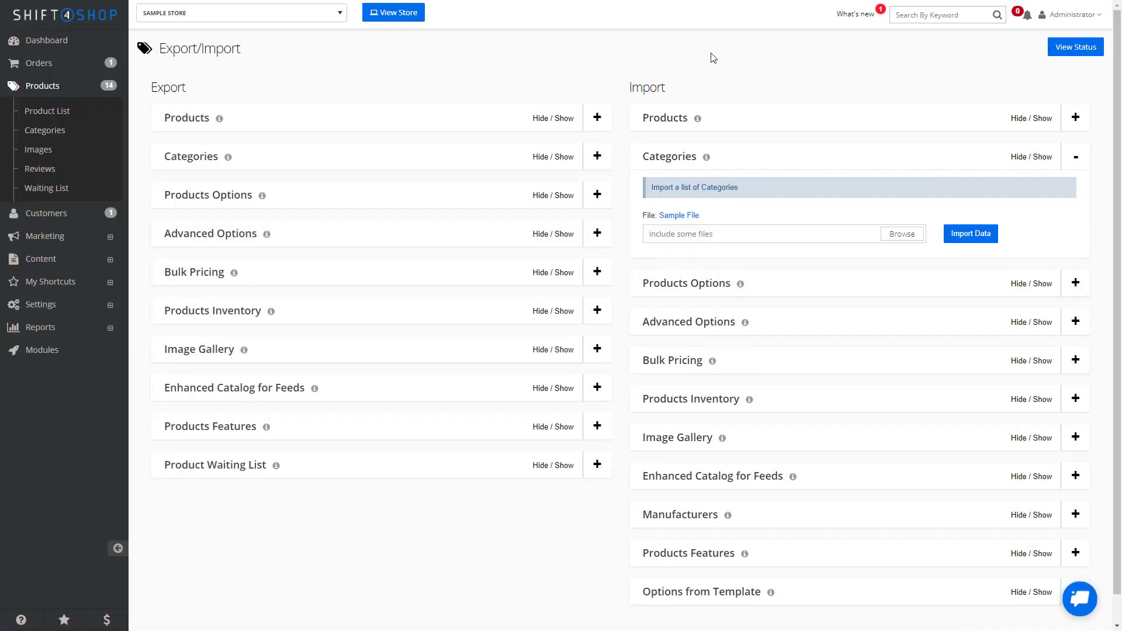
click(466, 164)
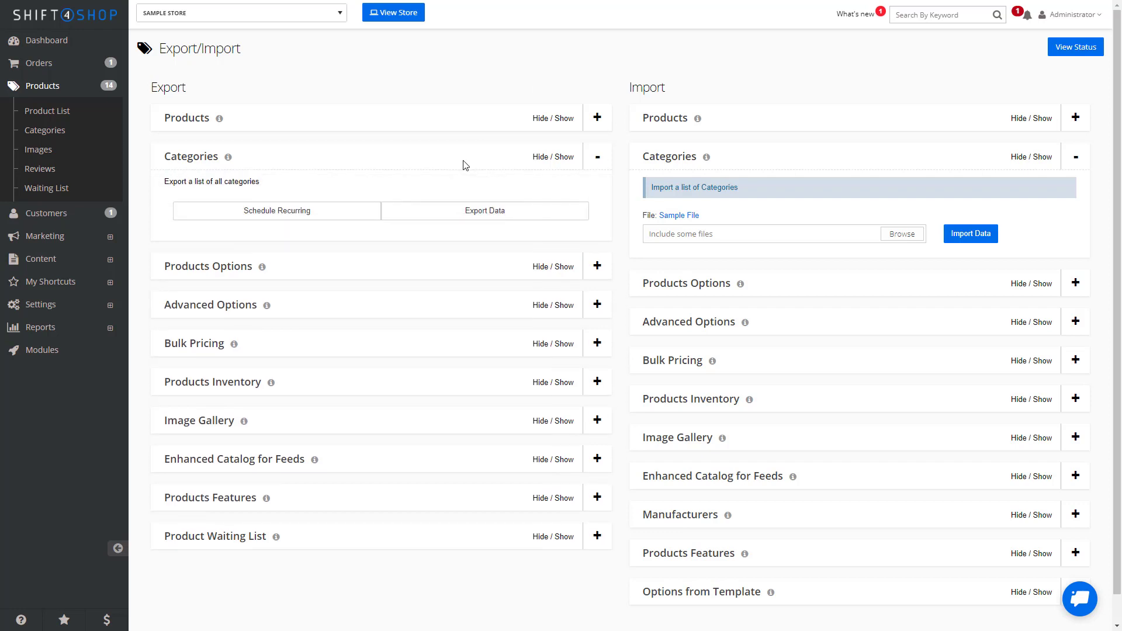
click(509, 219)
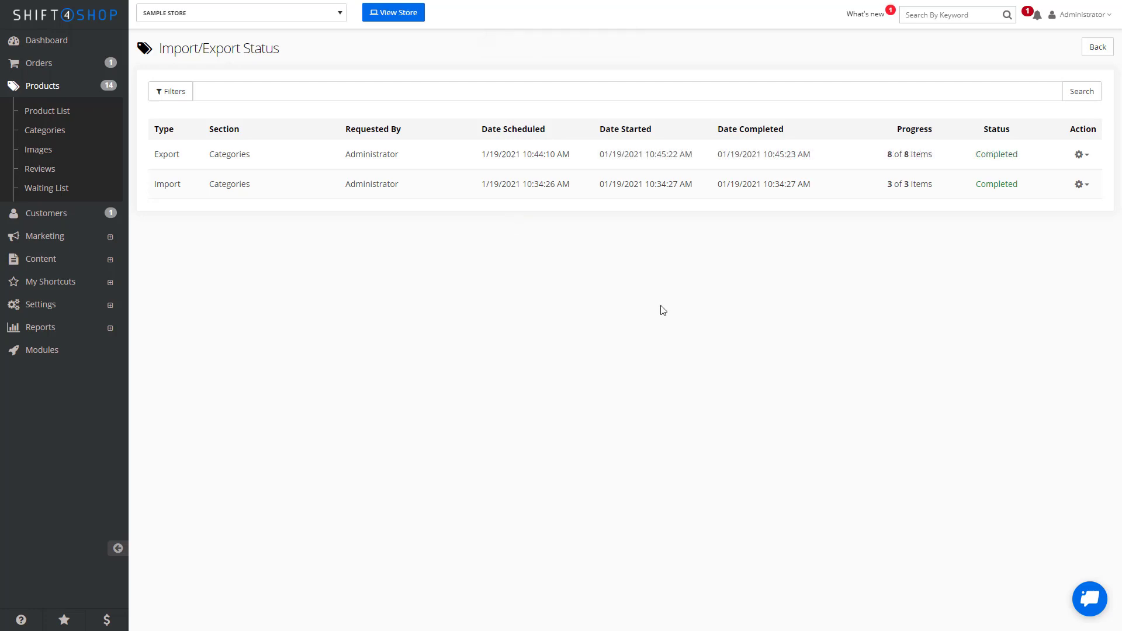
click(1082, 155)
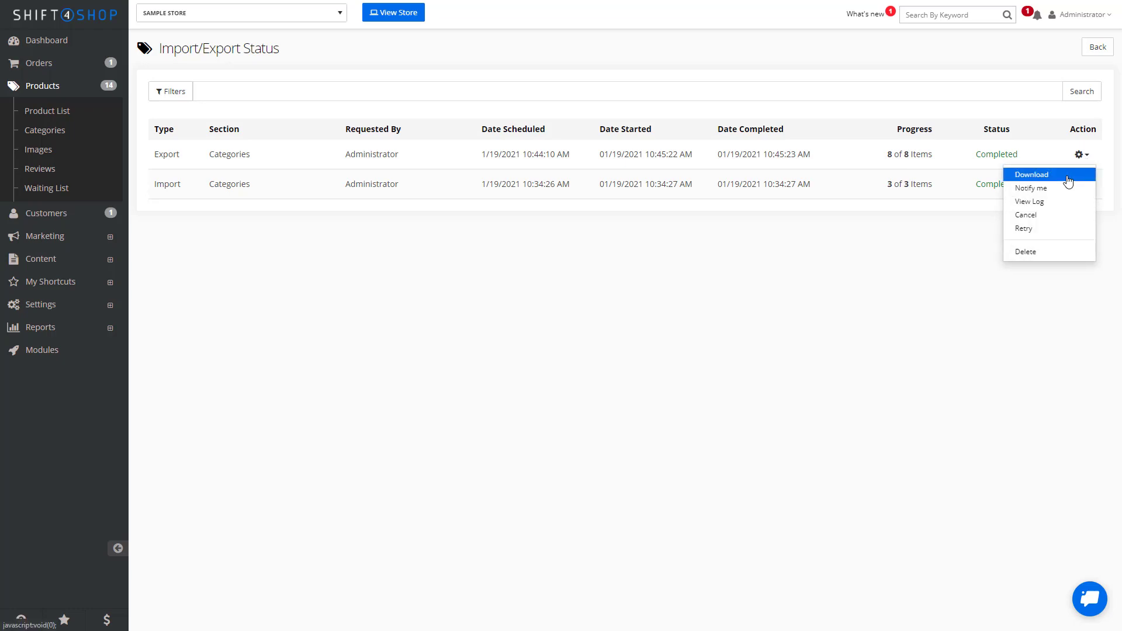
click(1069, 182)
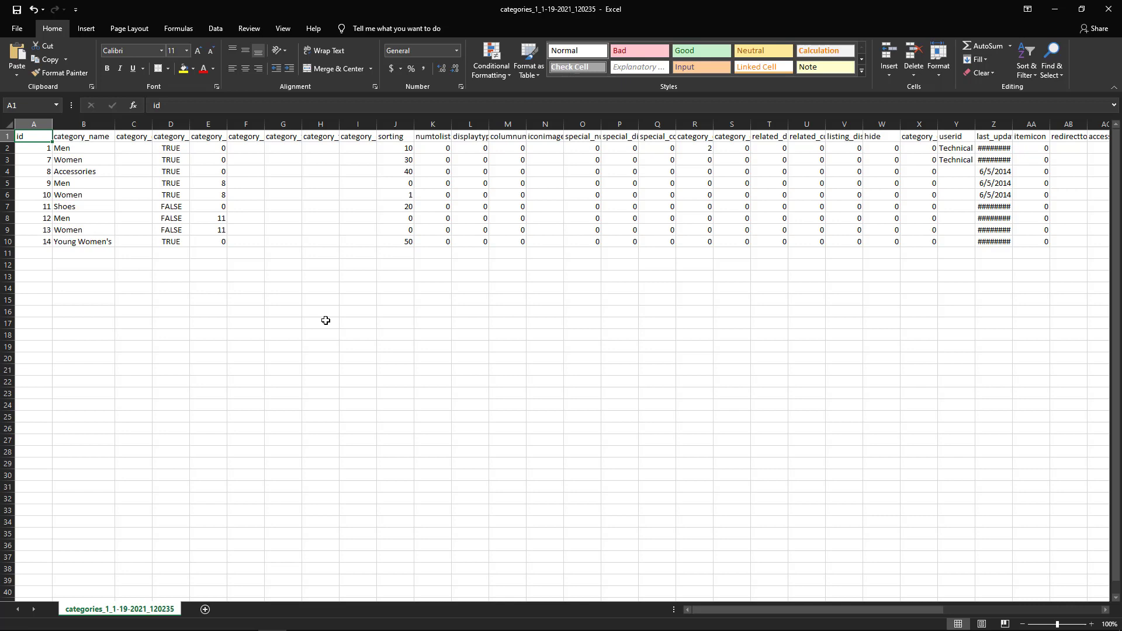
Step: Autofit column E and set Young Women's category_parent in E10 to 8, Accessories' id
click(86, 242)
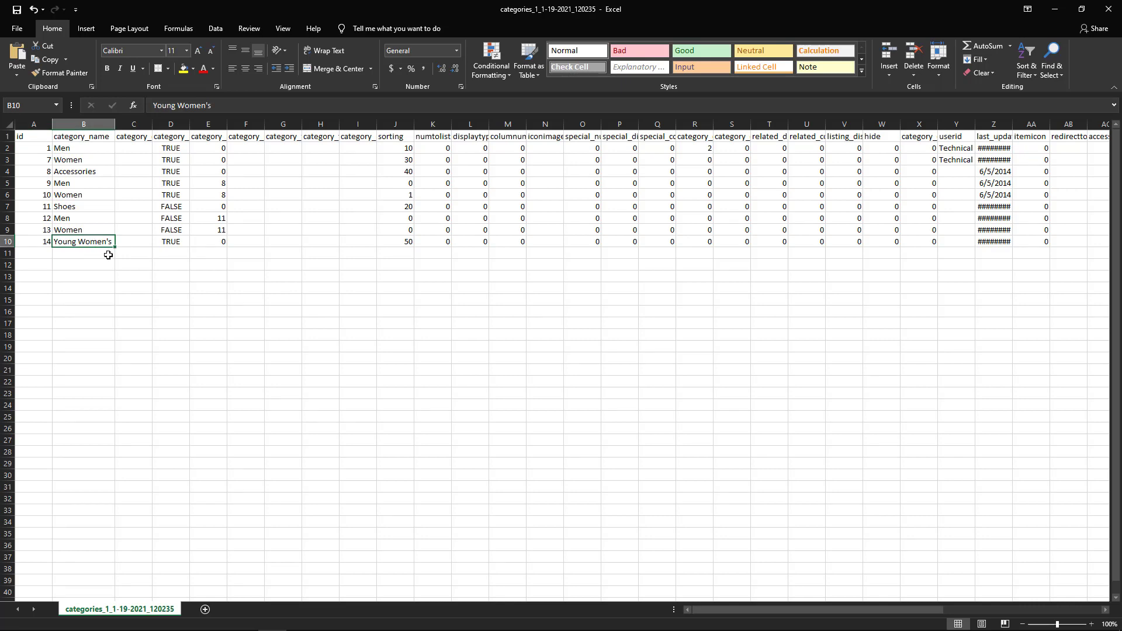
click(94, 172)
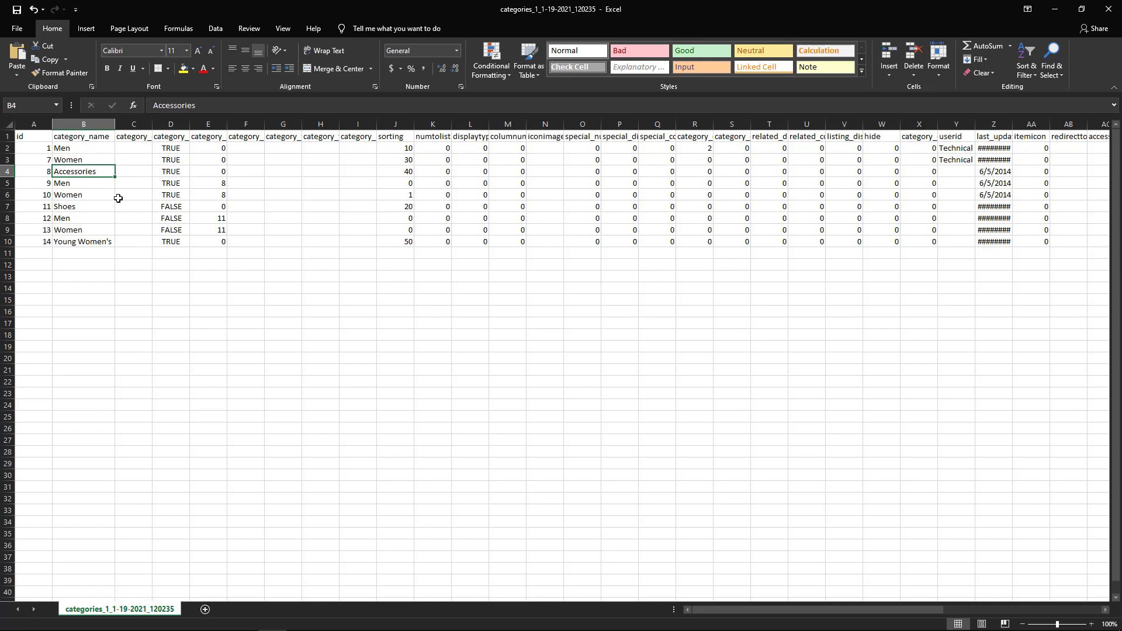
double_click(227, 124)
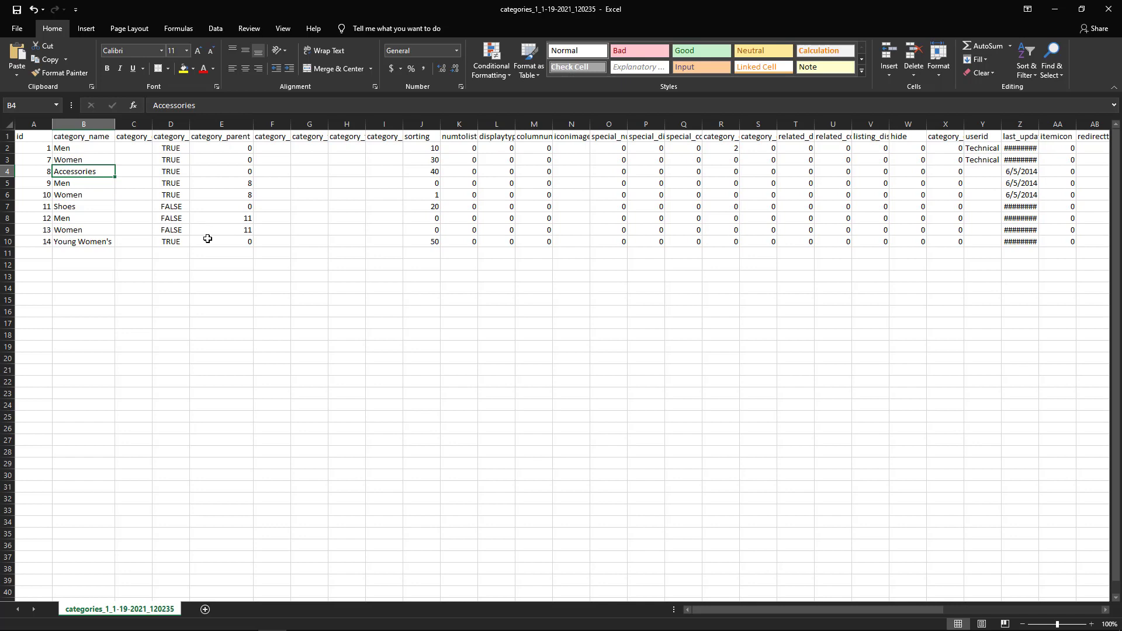
click(234, 240)
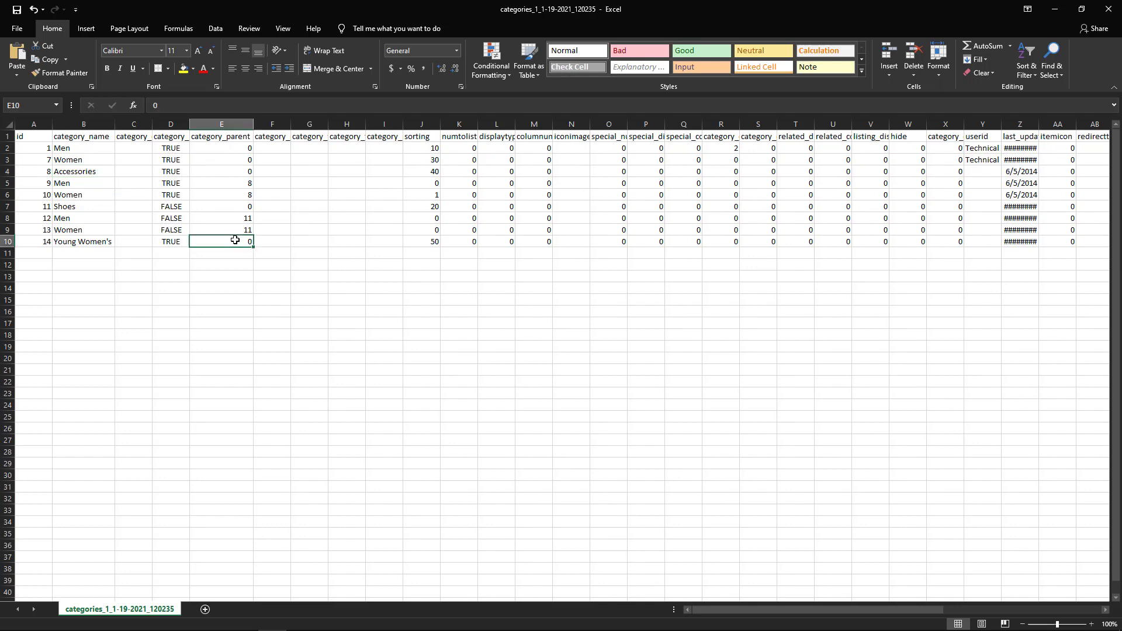
text(8)
key(Return)
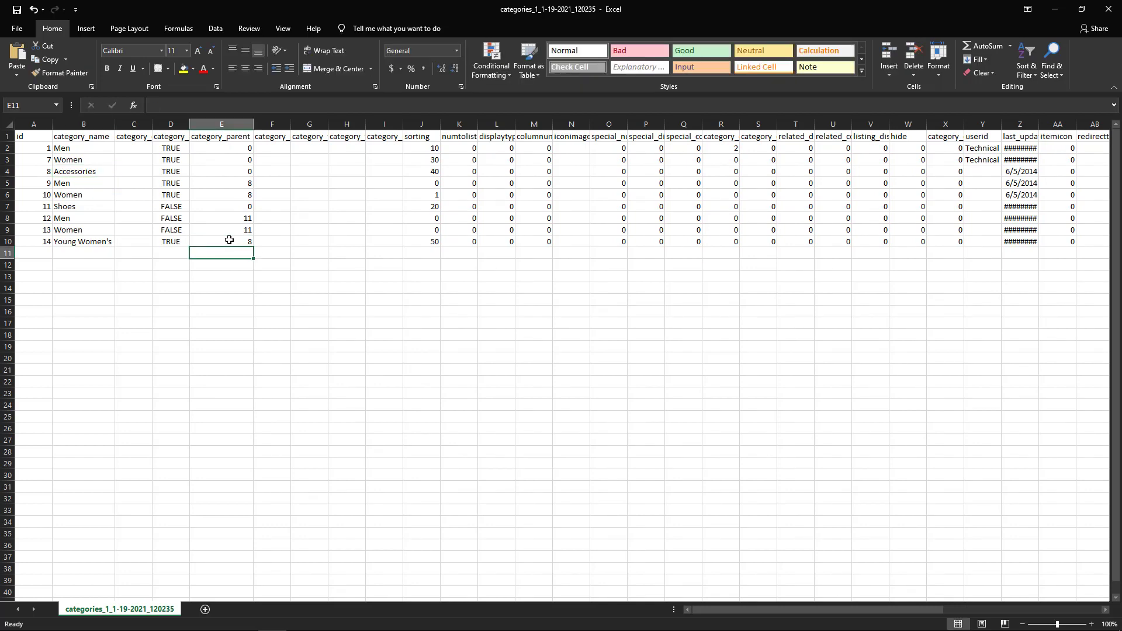
click(28, 171)
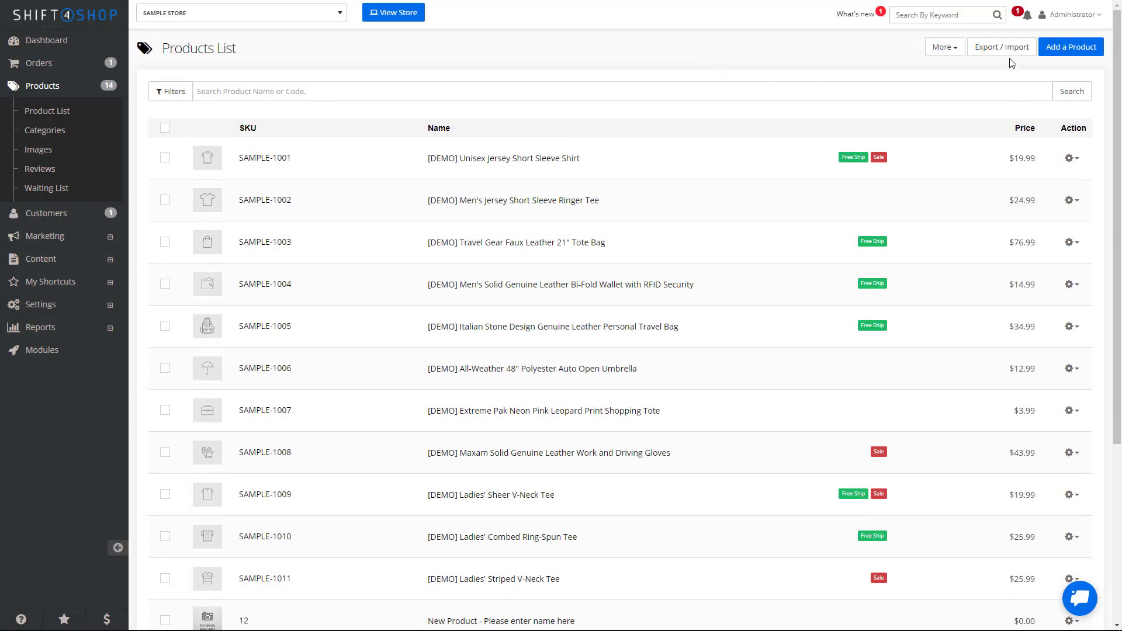
Step: Import the edited categories CSV under Import Categories using Update only
click(1007, 58)
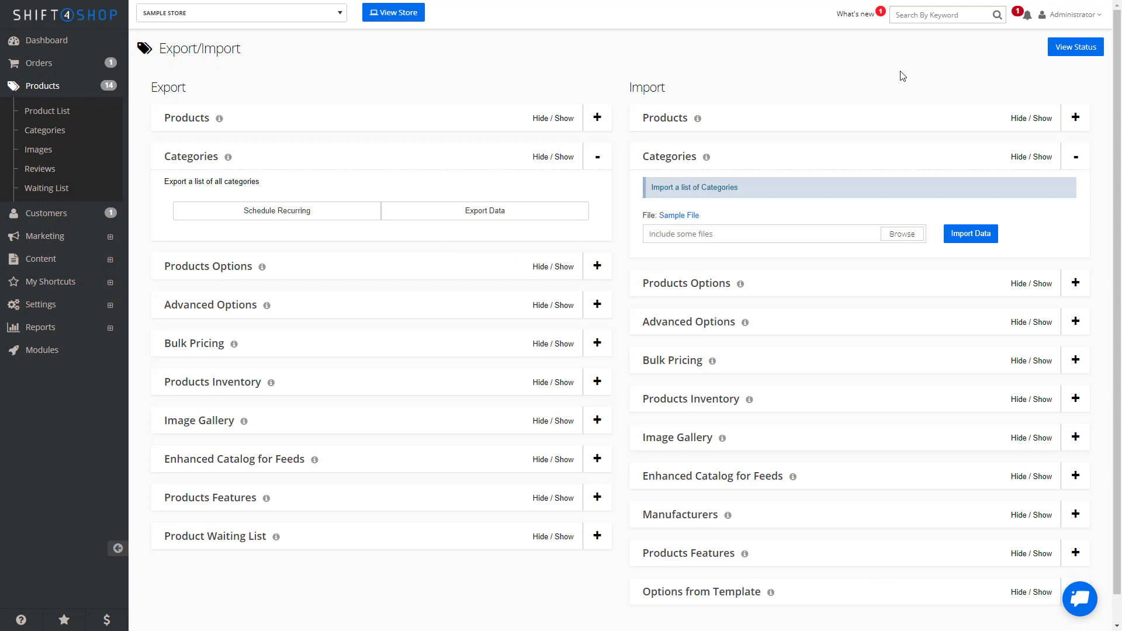
click(918, 242)
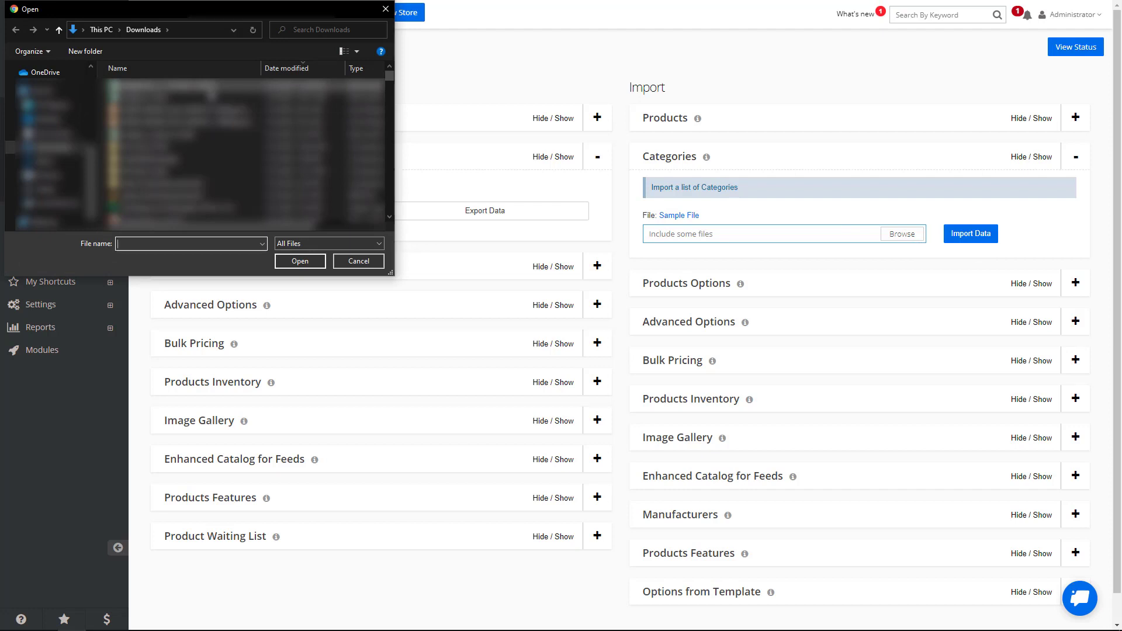
double_click(222, 89)
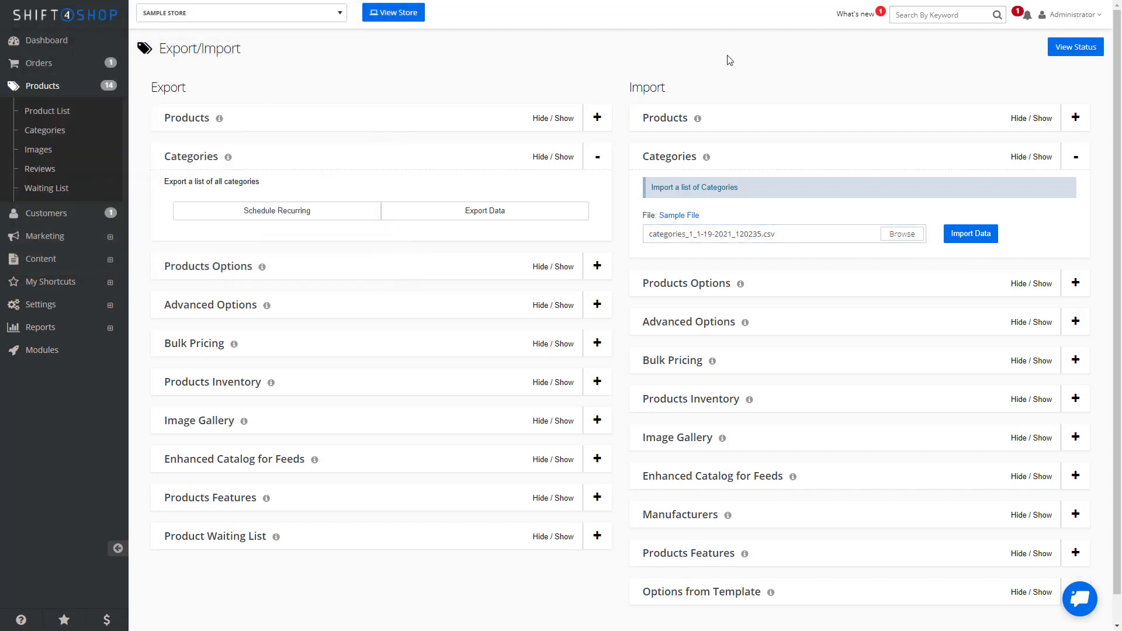
click(990, 241)
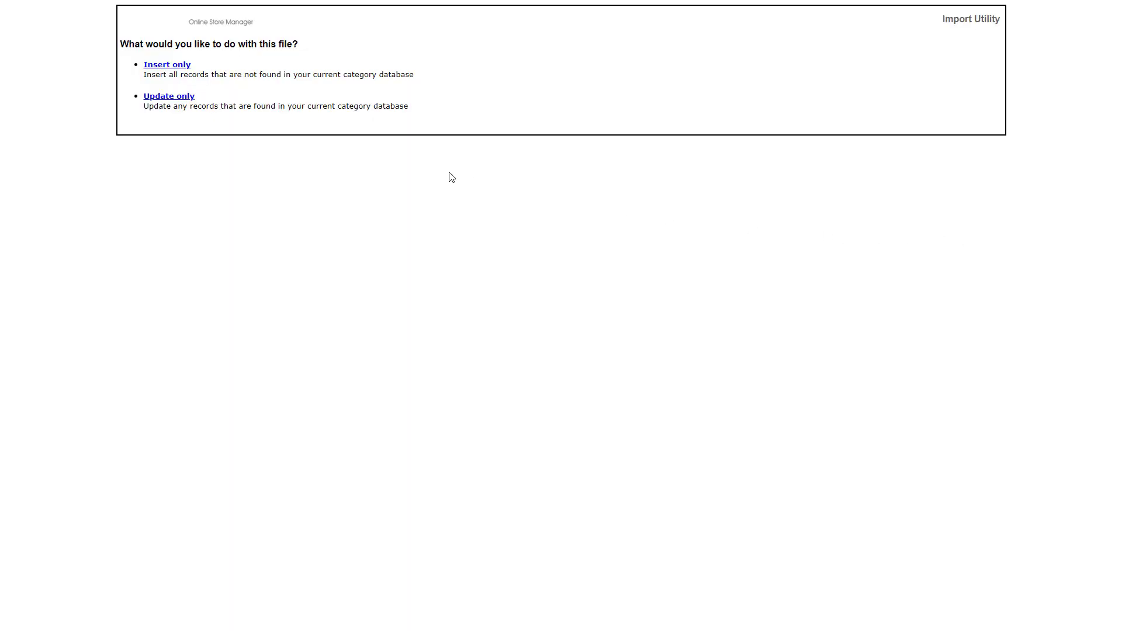
click(186, 98)
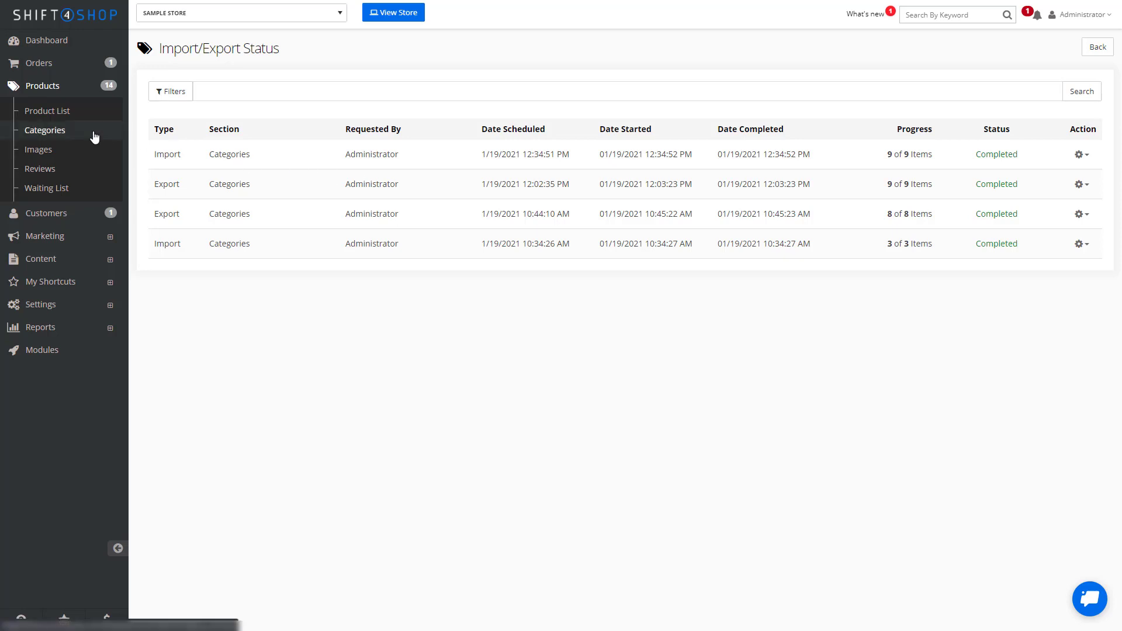
Step: Open Products > Categories and expand Accessories (3) to see Men, Women and Young Women's
click(94, 137)
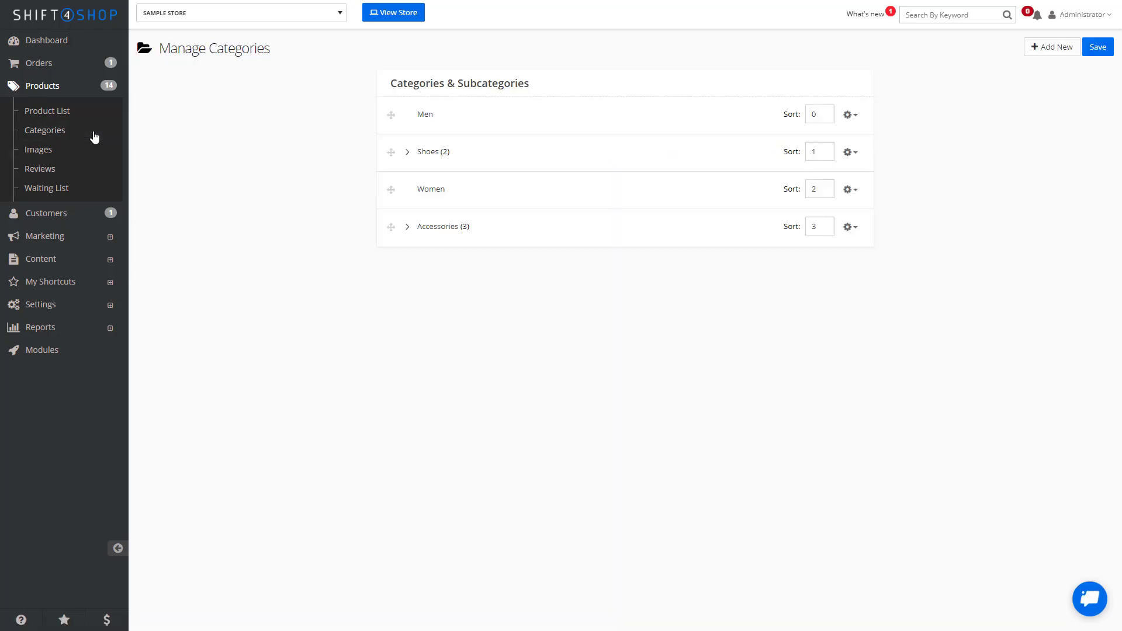
click(407, 229)
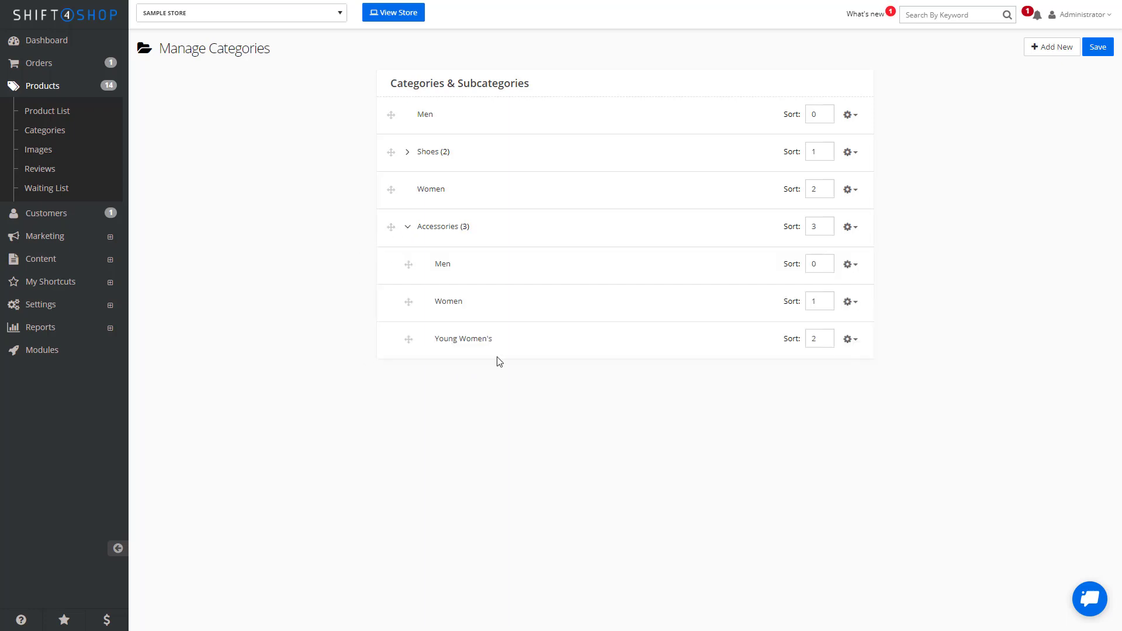